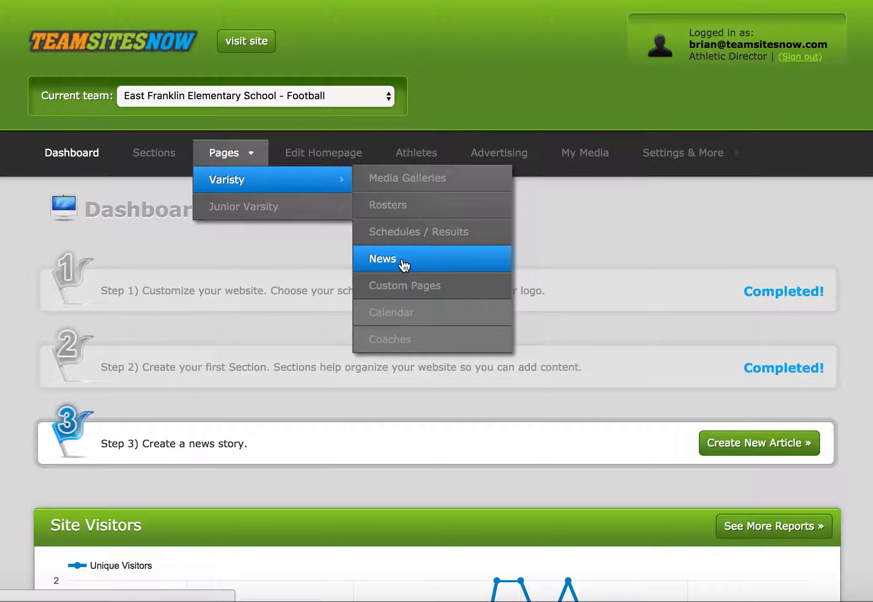
Step: Open the news page of the Varisty section and start creating its first article
{"action": "left_click", "coordinate": [404, 265]}
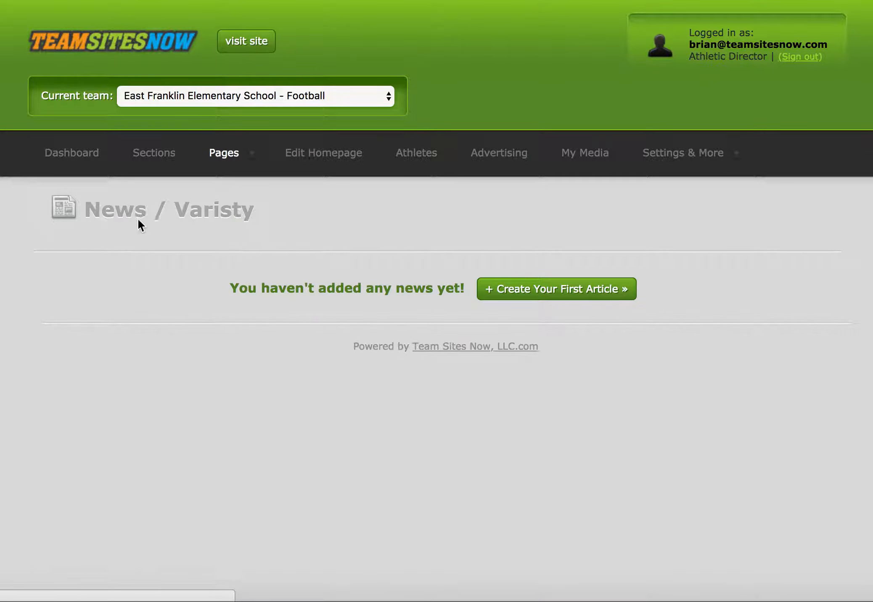
{"action": "left_click", "coordinate": [195, 209]}
{"action": "left_click_drag", "start_coordinate": [195, 209], "coordinate": [243, 210]}
{"action": "left_click", "coordinate": [243, 211]}
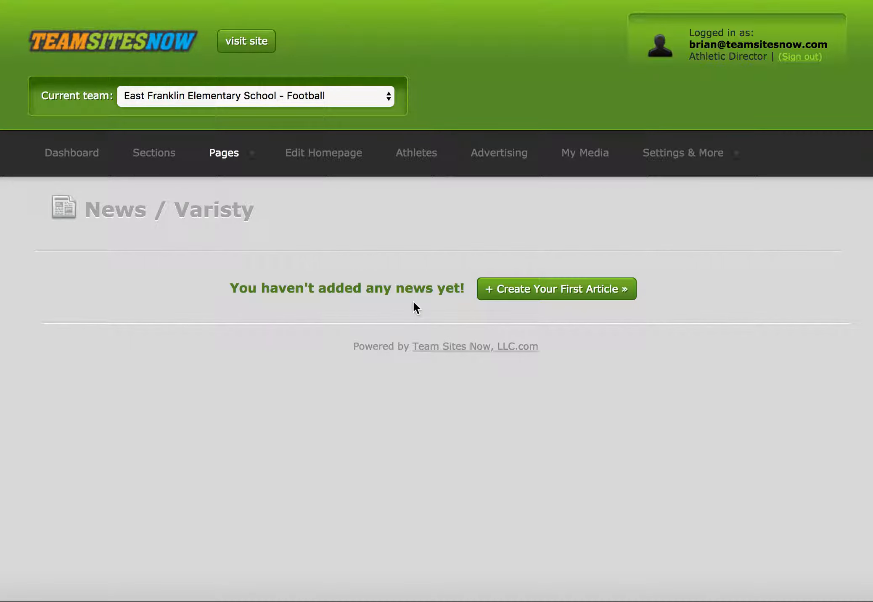
{"action": "left_click", "coordinate": [589, 290]}
Step: Enter "Big Win Against West High" as the article's headline
{"action": "scroll", "coordinate": [350, 301], "scroll_direction": "down", "scroll_amount": 4}
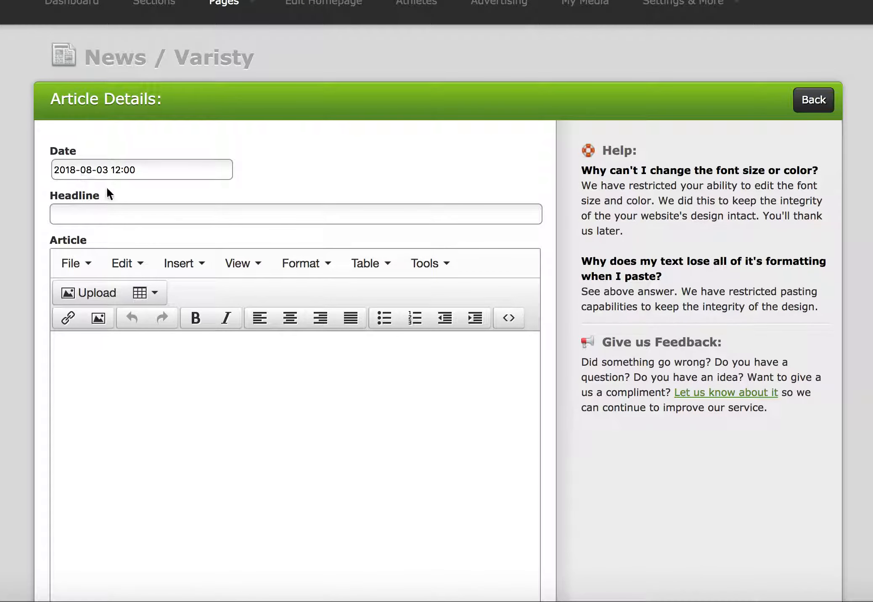
{"action": "left_click", "coordinate": [113, 170]}
{"action": "left_click", "coordinate": [329, 167]}
{"action": "left_click", "coordinate": [149, 206]}
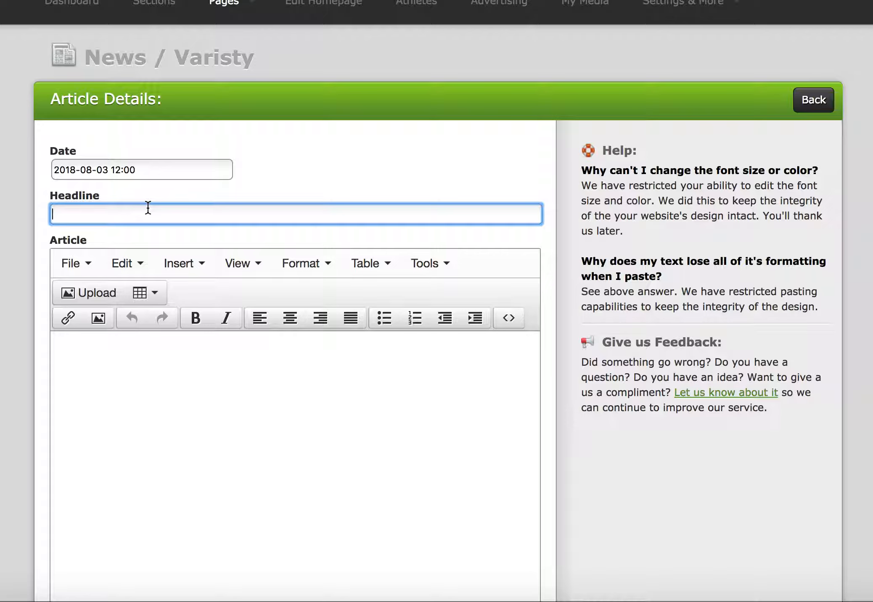
{"action": "type", "text": "Big Win Against West High"}
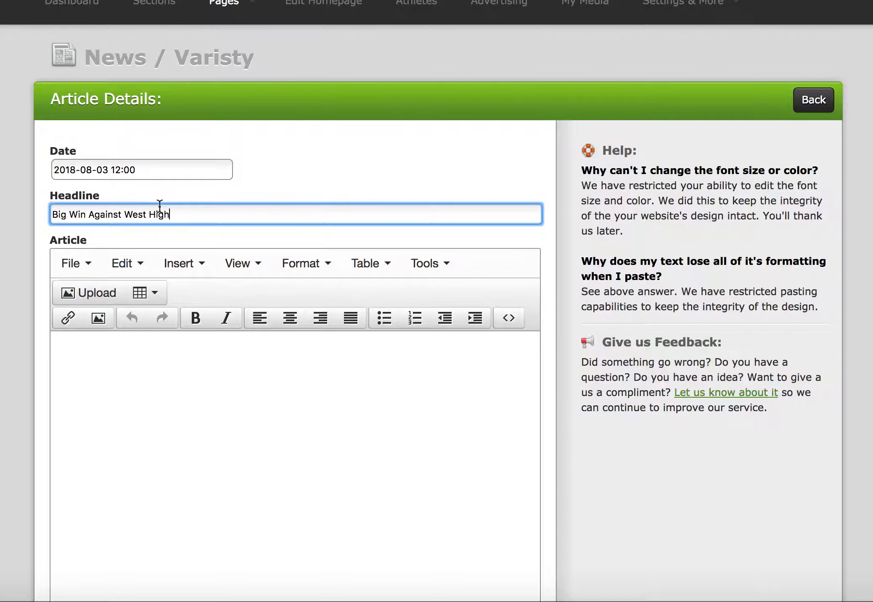
Step: Fill the article body with the game story that begins "CANTON, Ohio -- While many focused on"
{"action": "left_click", "coordinate": [154, 381]}
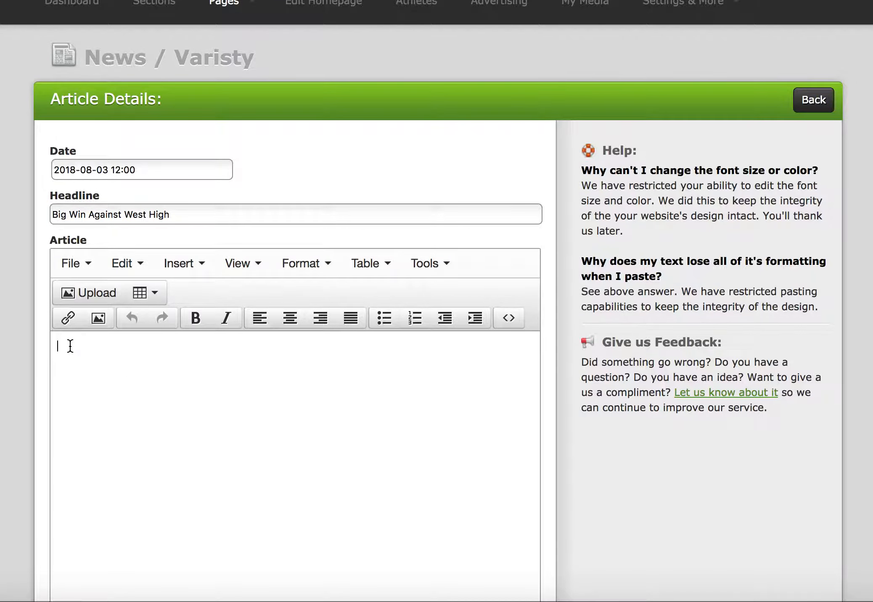
{"action": "scroll", "coordinate": [68, 345], "scroll_direction": "down", "scroll_amount": 4}
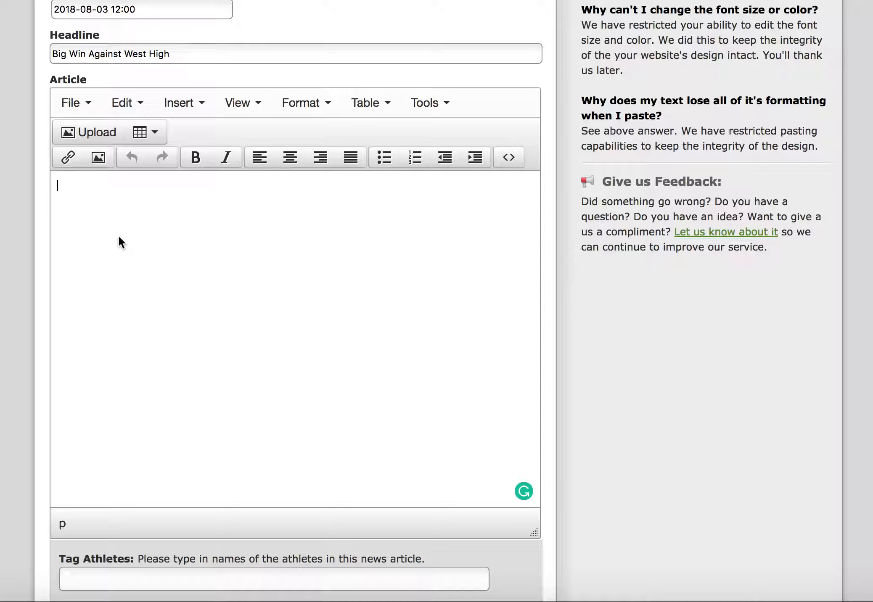
{"action": "type", "text": "CANTON, Ohio -- While many focused on Lamar Jackson's debut Thursday night, the Hall of Fame game also represented a significant moment for the Baltimore Ravens' other Heisman Trophy-winning quarterback -- Robert Griffin III. Harbaugh happy with Jackson's preseason debut Ravens coach John Harbaugh said he thought quarterback Lamar Jackson \"did a very good job\" in his first game action and that fans shouldn't be expecting fireworks from the rookie. Ravens safety: Refs 'harping' on helmet rule Ravens safety Bennett Jackson, who was among the players Thursday night who were flagged for the league's new helmet rule, said he thinks refs are \"trying to harp on\" the rule \"just to make people aware of it.\" The Ravens' 17-16 win over the Bears marked Griffin's first NFL game in 19 months. He was out of the league last year and hadn't played in an NFL game since Jan. 1, 2017. \"People don't understand that once you're out of the league for a year, it's really hard to get back in, especially if you're a quarterback and a high draft pick. It's just really hard to do,\" Griffin said. \"[Thursday] was an emotional day for me, just coming back out here. I know it's the preseason, it's the Hall of Fame game, but to have an opportunity to come back out here and play football is something that I really cherish.\" With the Ravens not playing Joe Flacco, Griffin made the start and completed 7 of 11 passes for 58 yards and one touchdown. Two of his incompletions were drops, and his interception was the result of the ball going through Breshad Perriman's hands."}
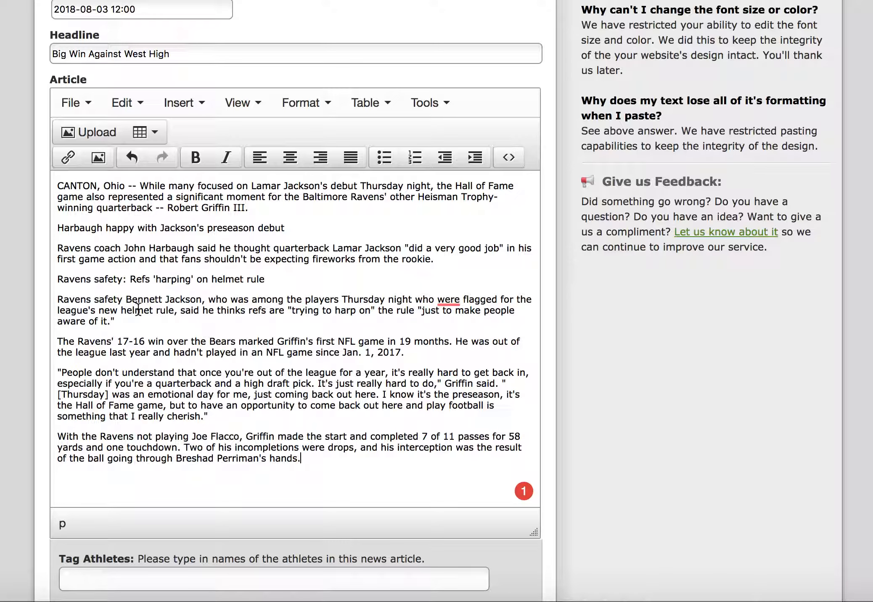
Step: Tag the athlete featured in the news article, choosing the suggested match for the first name
{"action": "scroll", "coordinate": [135, 309], "scroll_direction": "down", "scroll_amount": 3}
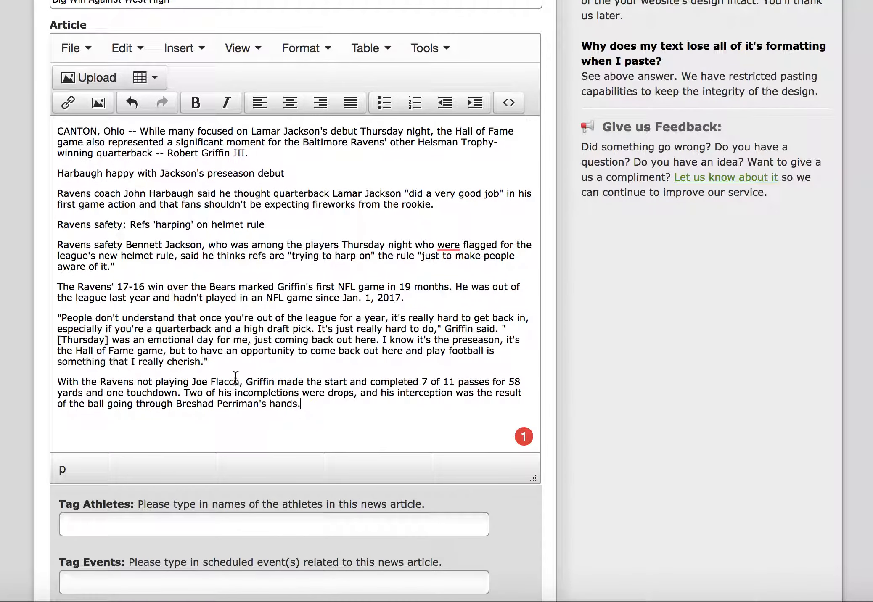
{"action": "scroll", "coordinate": [234, 376], "scroll_direction": "down", "scroll_amount": 10}
{"action": "scroll", "coordinate": [234, 376], "scroll_direction": "down", "scroll_amount": 1}
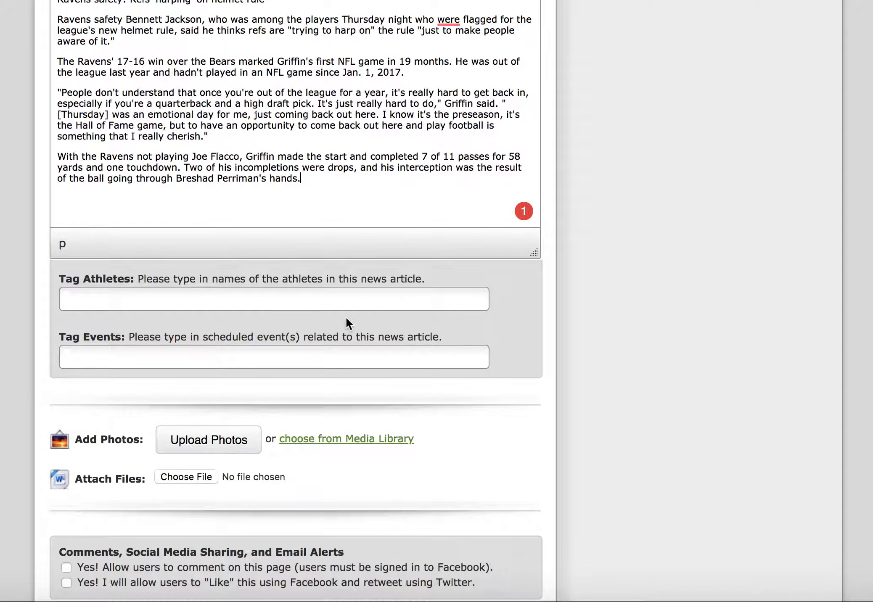
{"action": "left_click", "coordinate": [78, 301]}
{"action": "left_click", "coordinate": [95, 358]}
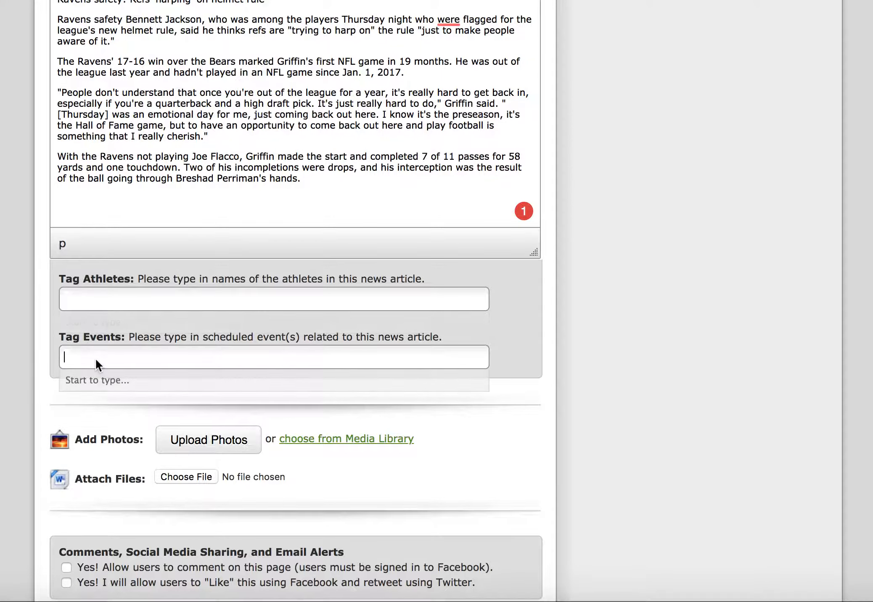
{"action": "left_click", "coordinate": [79, 300]}
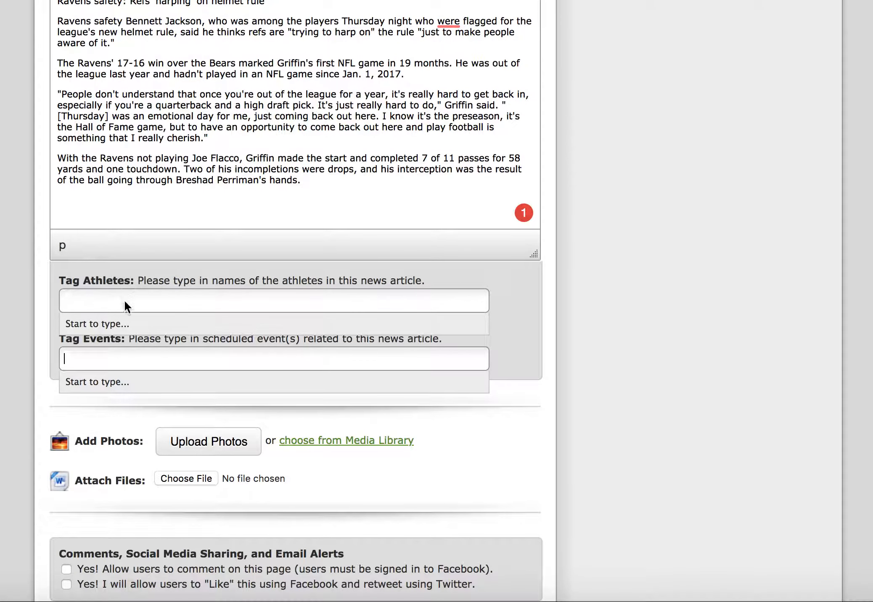
{"action": "left_click", "coordinate": [95, 308]}
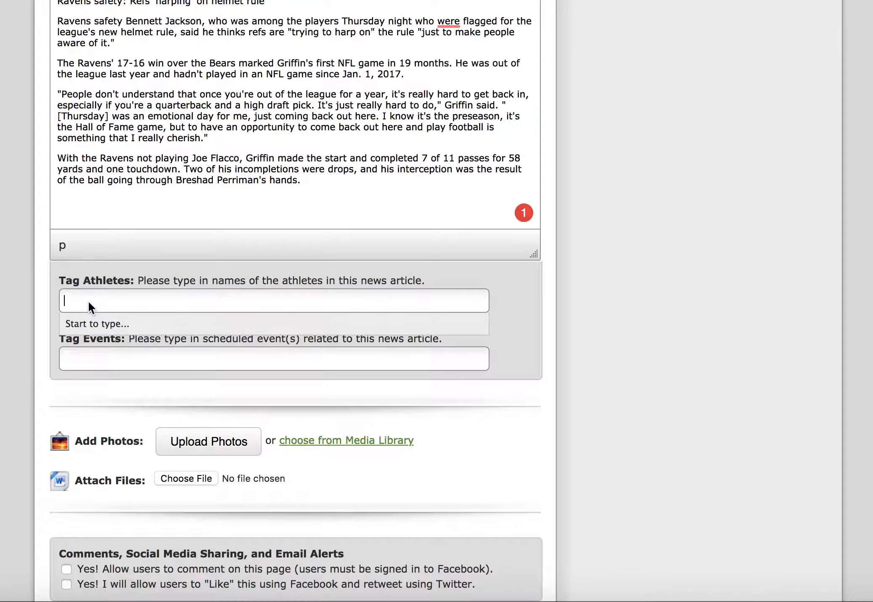
{"action": "type", "text": "John"}
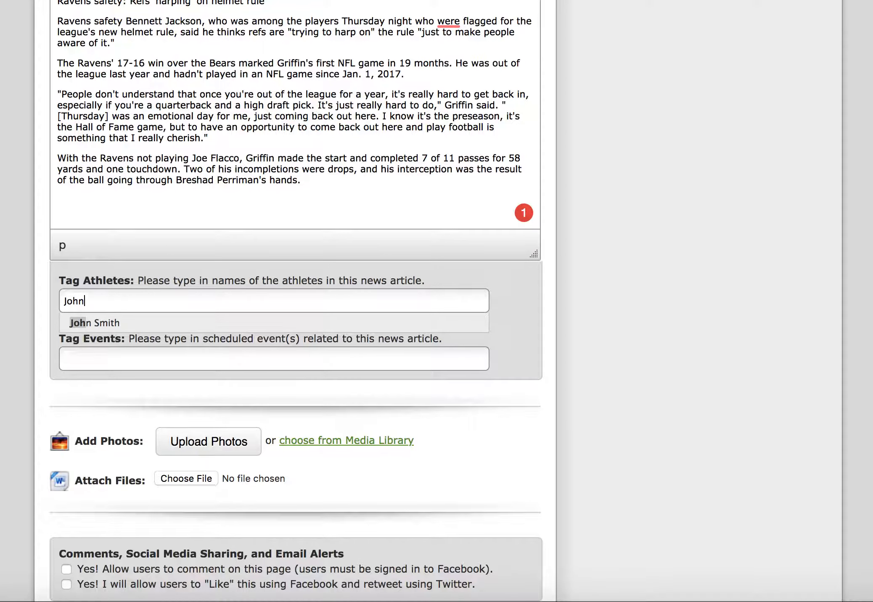
{"action": "left_click", "coordinate": [91, 323]}
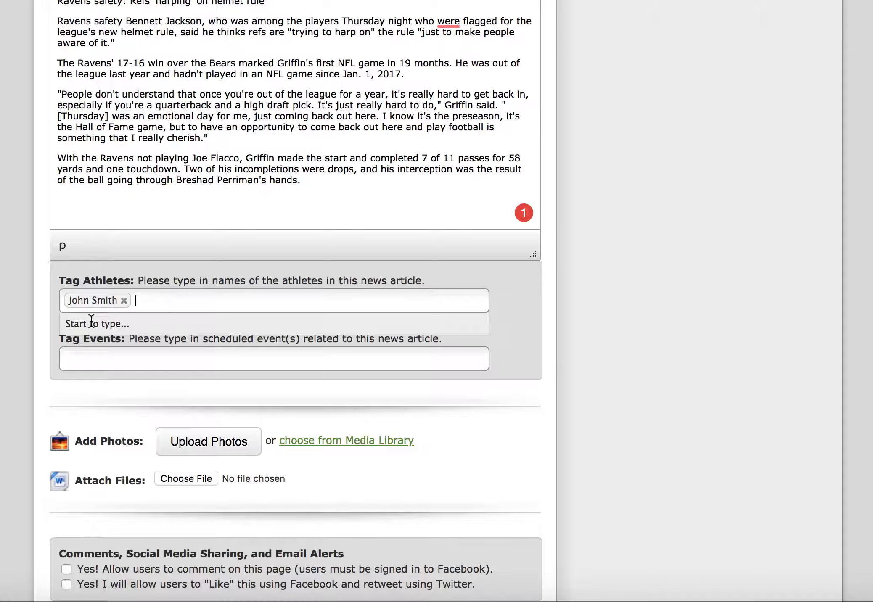
Step: Tag the scheduled event "varisty:2, West High School" as related to the article
{"action": "left_click", "coordinate": [68, 357]}
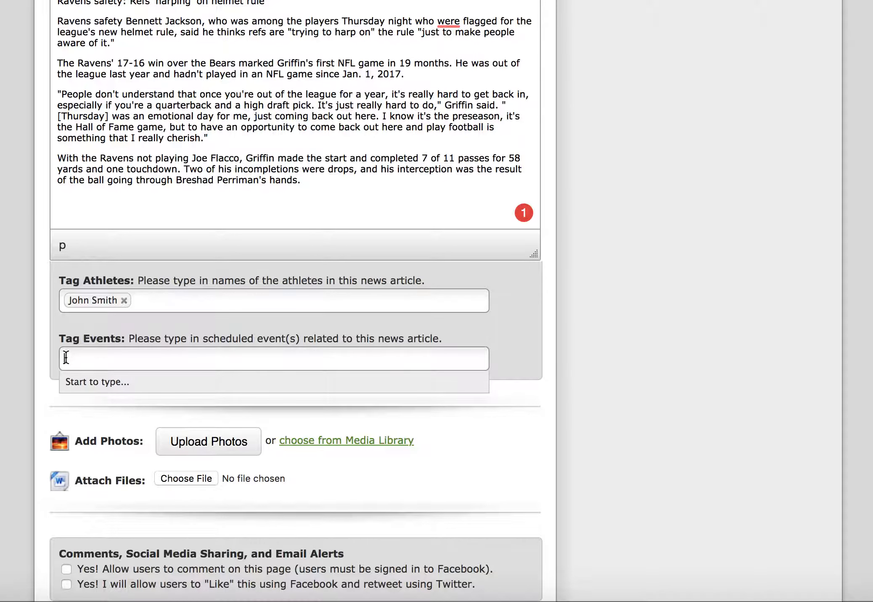
{"action": "type", "text": "We"}
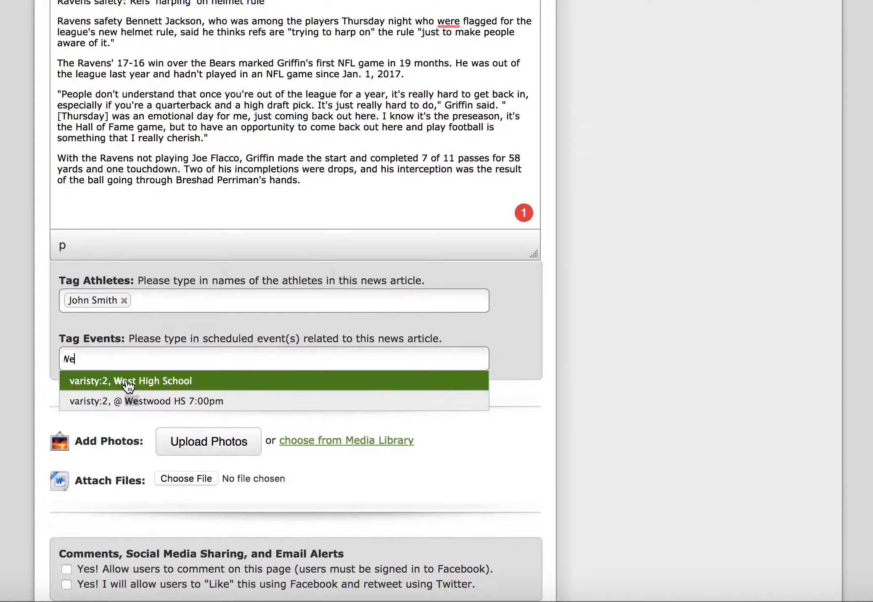
{"action": "left_click", "coordinate": [140, 383]}
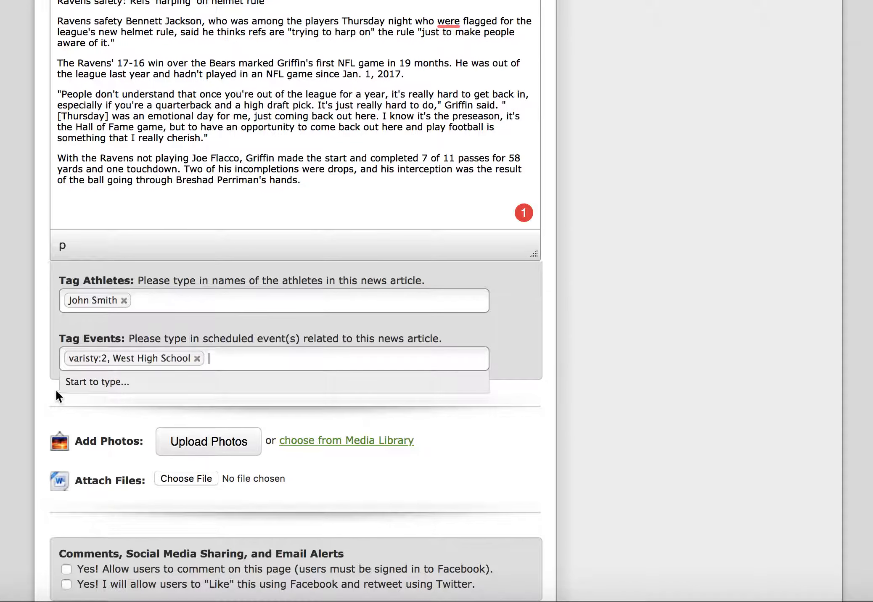
{"action": "left_click", "coordinate": [43, 402]}
Step: Upload the photo football-team.jpg from the Downloads folder to the article
{"action": "scroll", "coordinate": [68, 434], "scroll_direction": "down", "scroll_amount": 4}
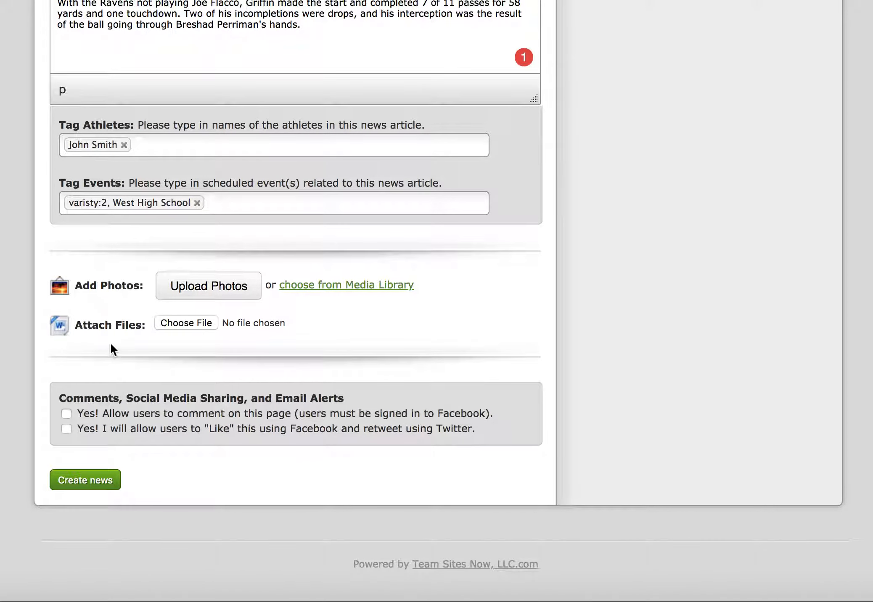
{"action": "left_click", "coordinate": [208, 290]}
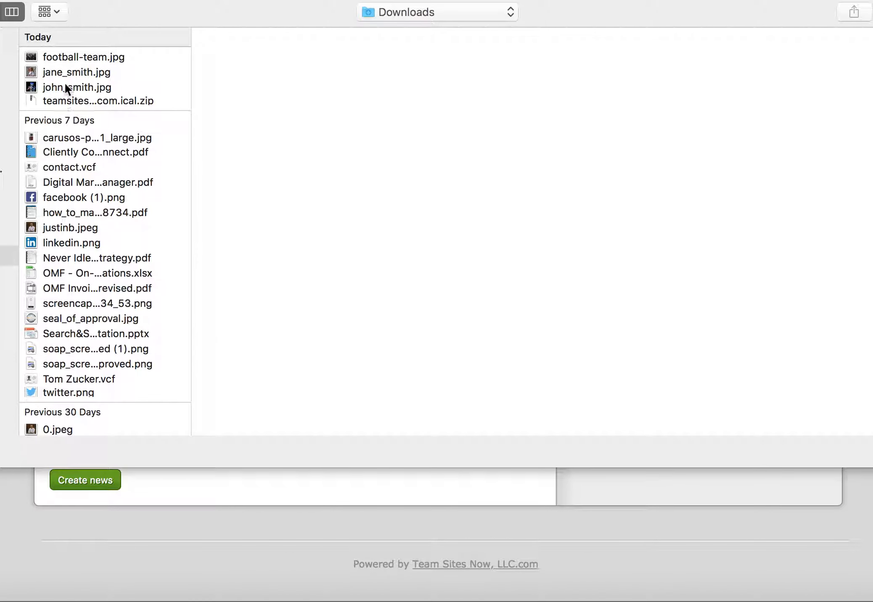
{"action": "left_click", "coordinate": [72, 58]}
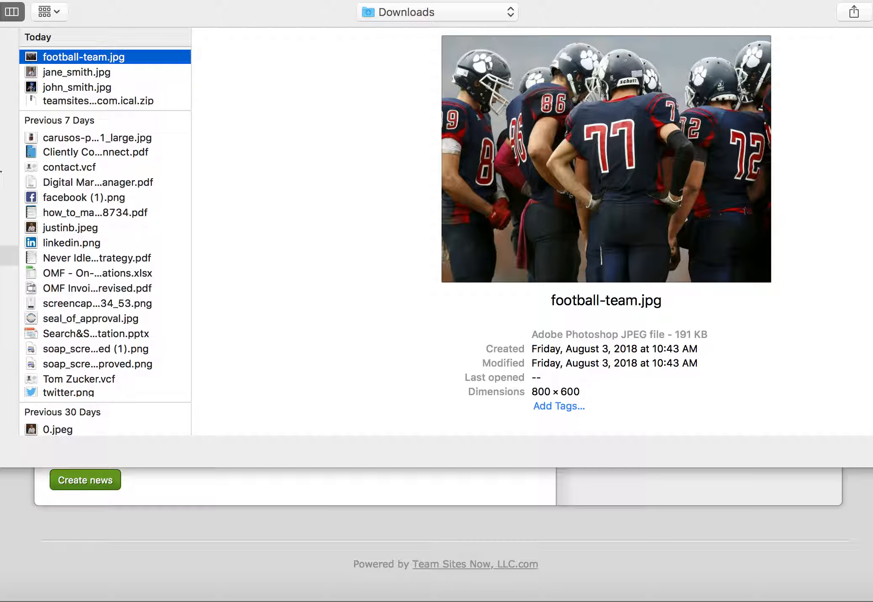
{"action": "key", "text": "Return"}
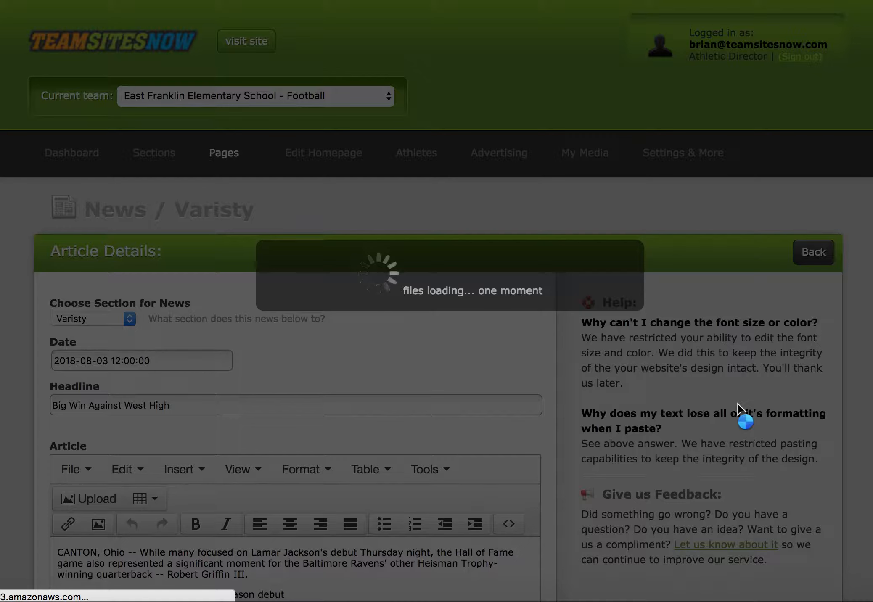
Step: Review the article's edit page, examining the body text, athlete and event tags, featured photo and sharing options
{"action": "scroll", "coordinate": [545, 393], "scroll_direction": "down", "scroll_amount": 4}
{"action": "scroll", "coordinate": [433, 400], "scroll_direction": "down", "scroll_amount": 6}
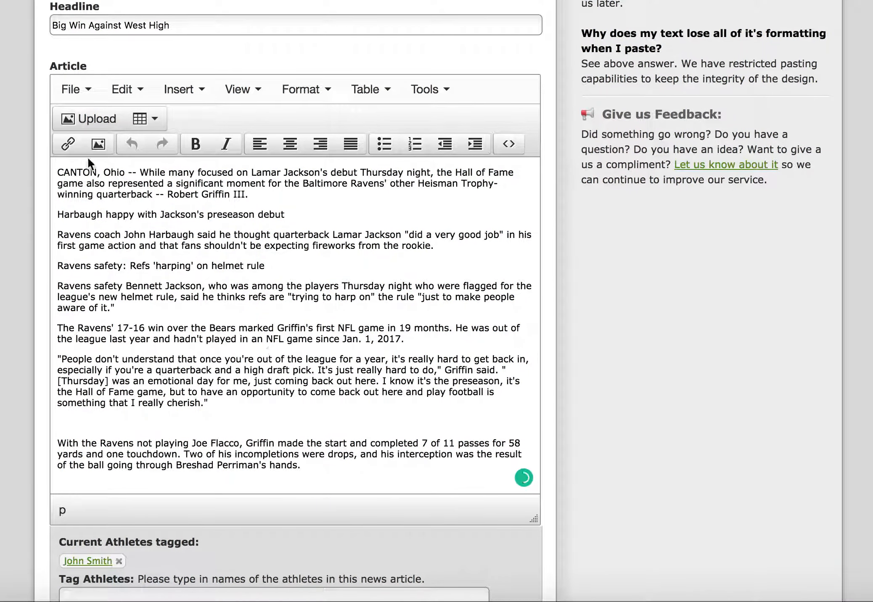
{"action": "left_click", "coordinate": [306, 465]}
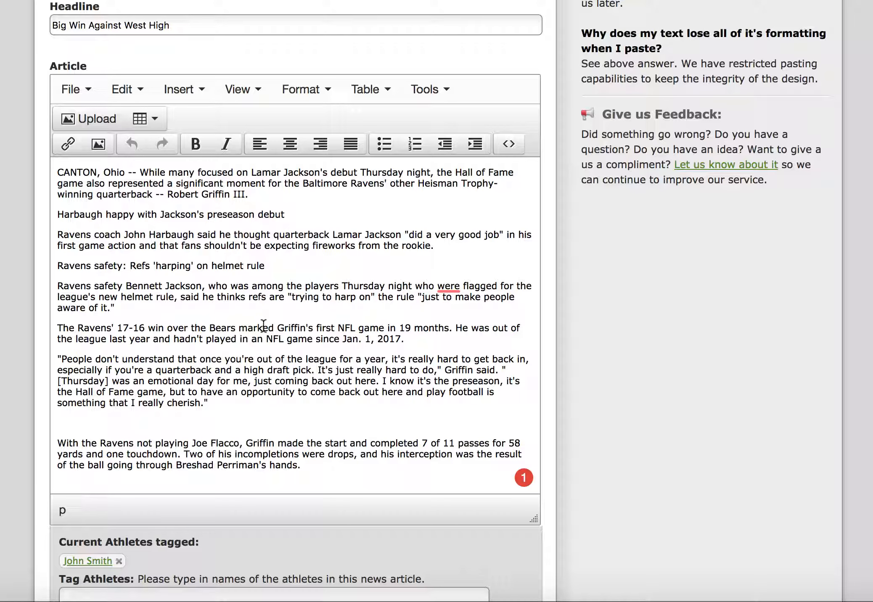
{"action": "scroll", "coordinate": [294, 377], "scroll_direction": "down", "scroll_amount": 4}
{"action": "scroll", "coordinate": [293, 377], "scroll_direction": "down", "scroll_amount": 7}
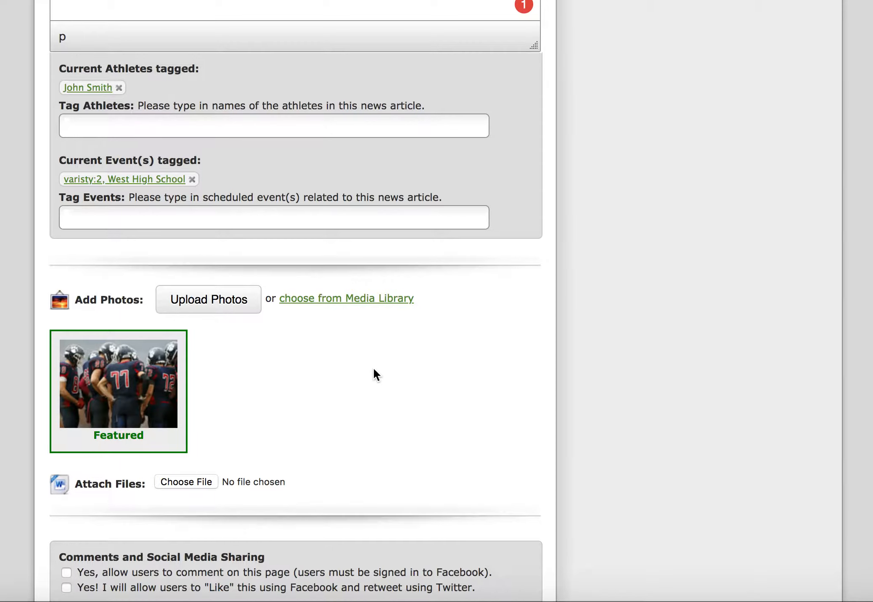
{"action": "scroll", "coordinate": [374, 370], "scroll_direction": "up", "scroll_amount": 7}
{"action": "scroll", "coordinate": [309, 298], "scroll_direction": "up", "scroll_amount": 5}
{"action": "scroll", "coordinate": [313, 328], "scroll_direction": "down", "scroll_amount": 16}
{"action": "mouse_move", "coordinate": [168, 212]}
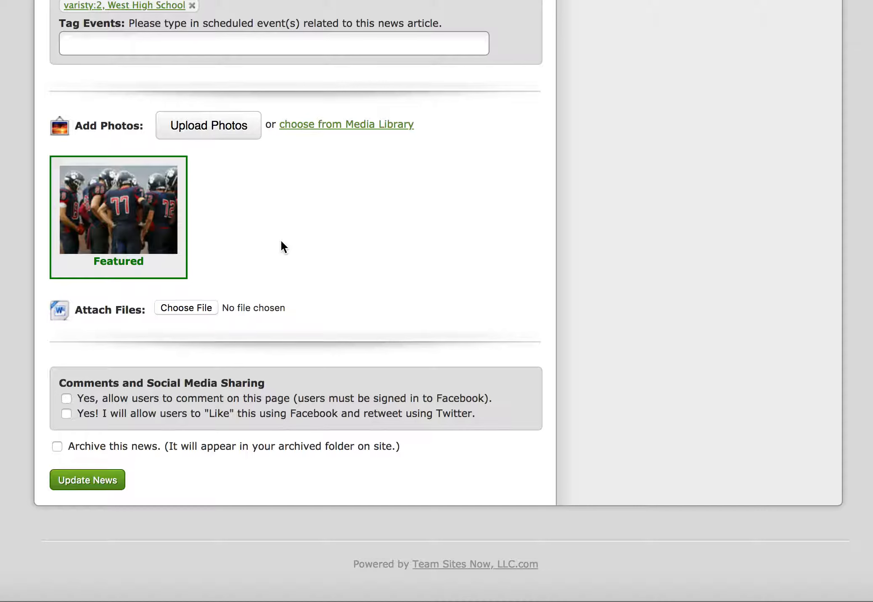
{"action": "mouse_move", "coordinate": [176, 228]}
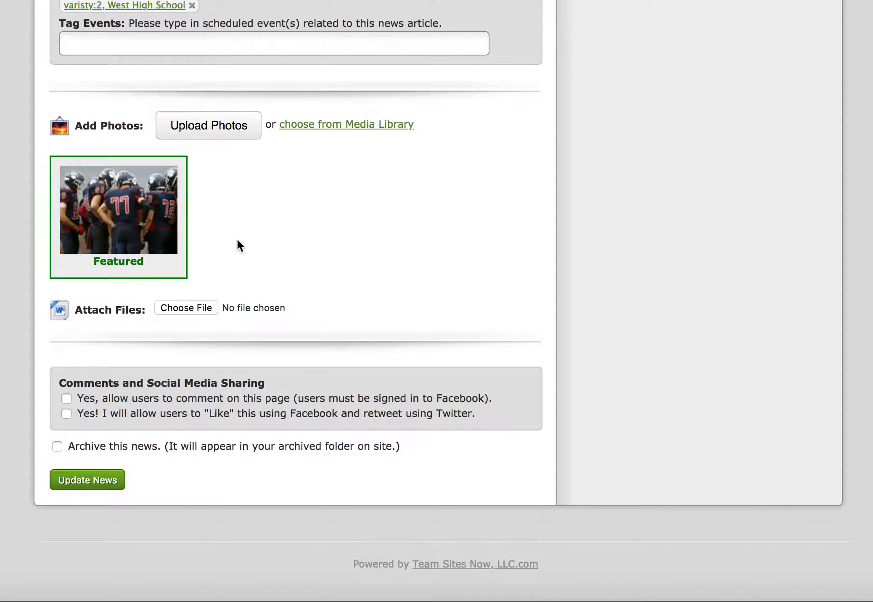